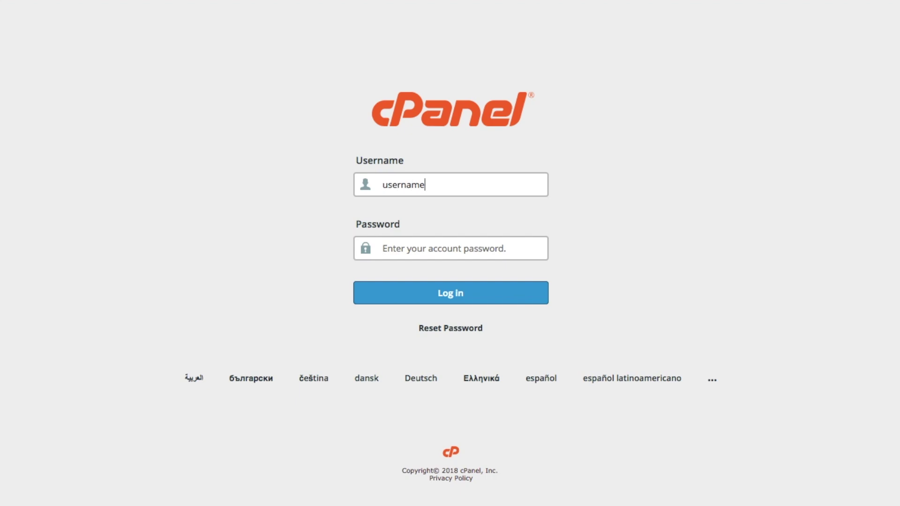
Sign in to cPanel with the account password.
click(383, 248)
text(************)
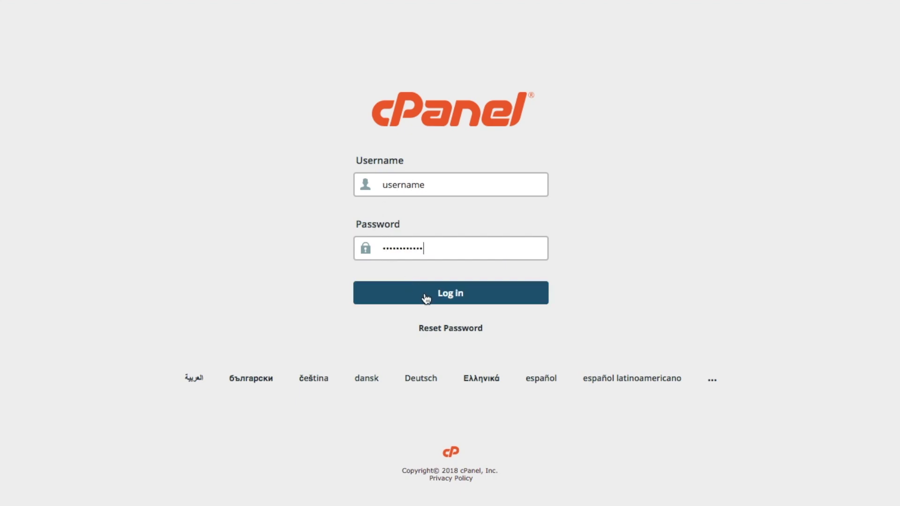
click(426, 299)
Search the dashboard for 'ssh access' and open the SSH Access tool.
click(49, 54)
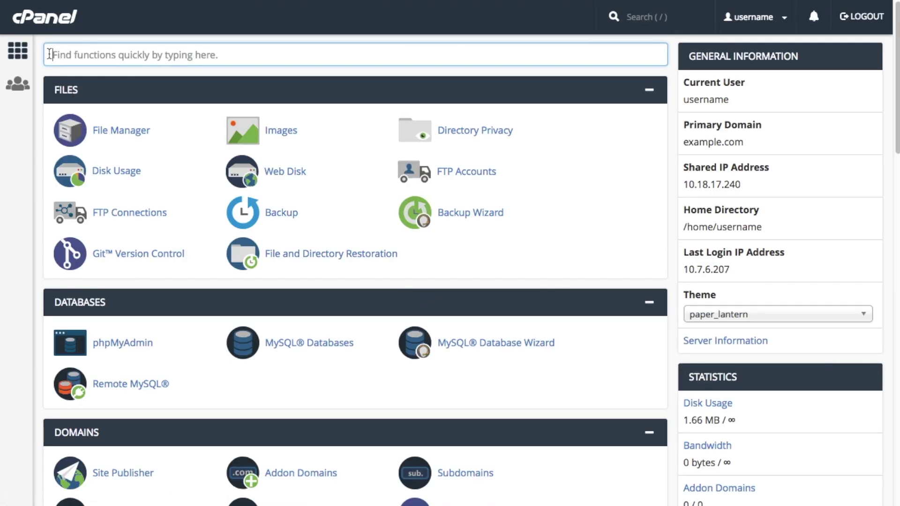
text(ssh access)
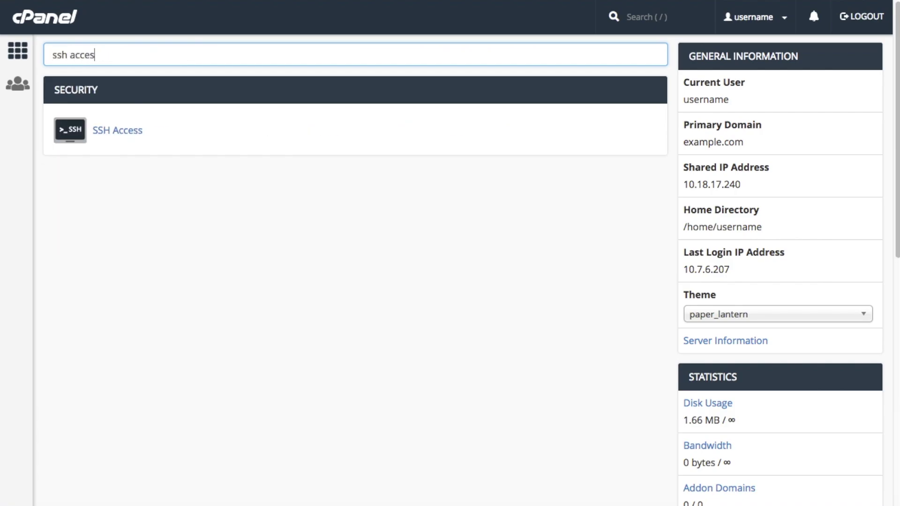
click(75, 142)
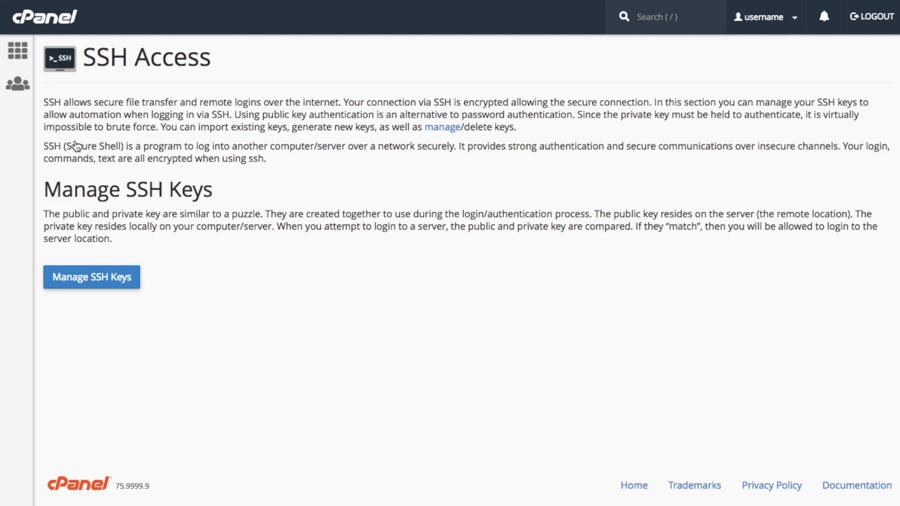
Open Manage SSH Keys, which shows no public keys installed yet.
click(69, 287)
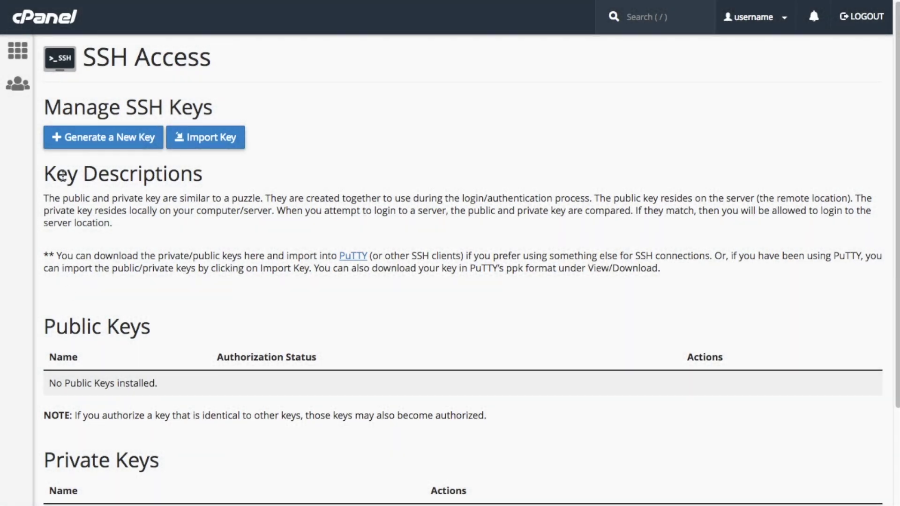
Generate an id_rsa RSA 2048 key using a copied, generator-made strong password for both fields.
click(70, 141)
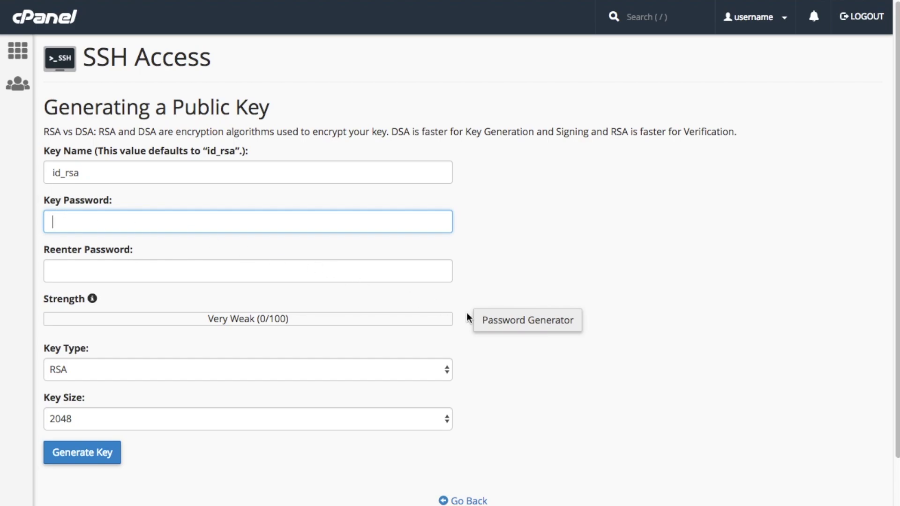
click(488, 328)
click(373, 209)
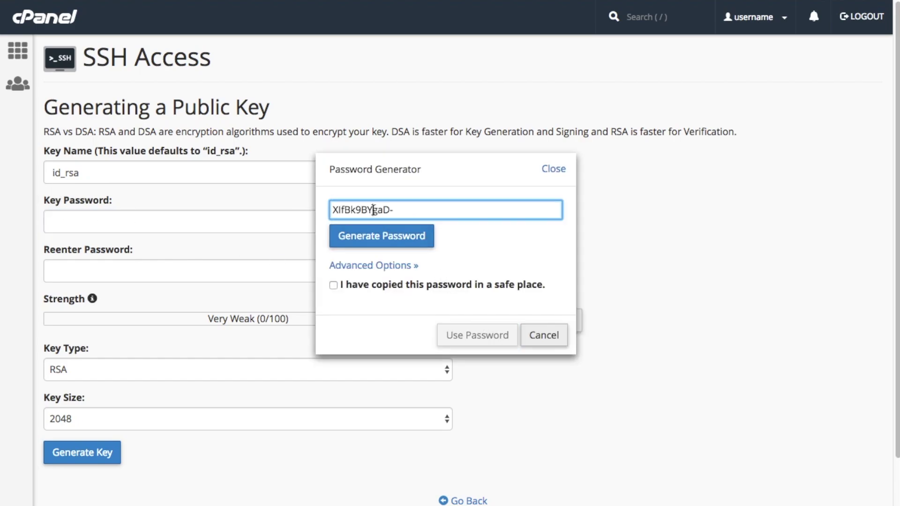
right_click(373, 209)
click(410, 306)
click(333, 285)
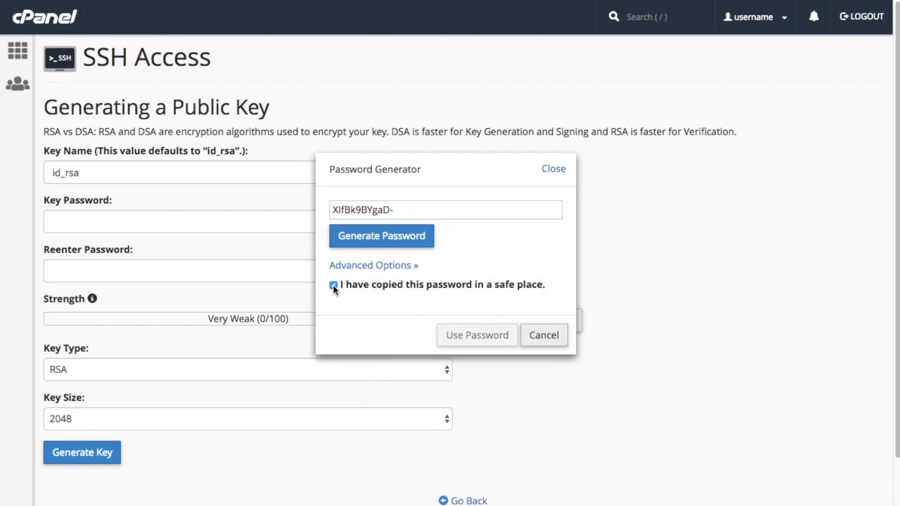
click(450, 336)
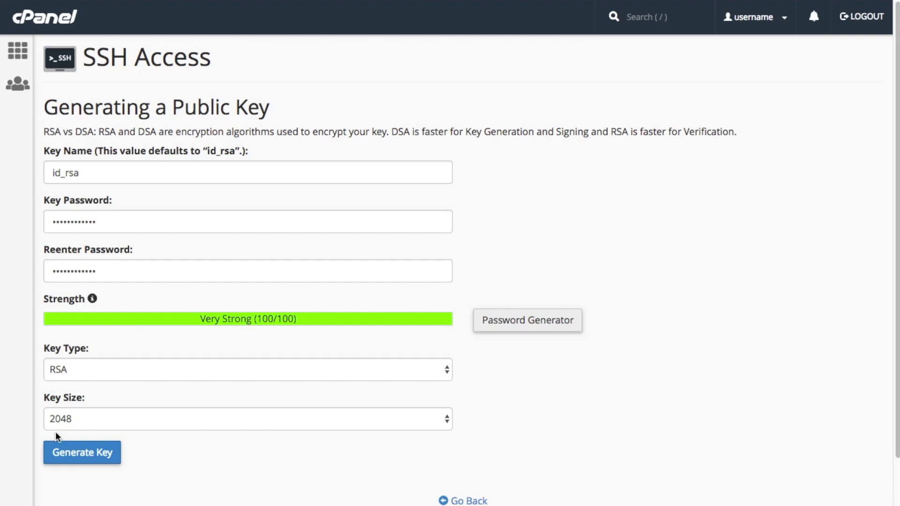
click(61, 464)
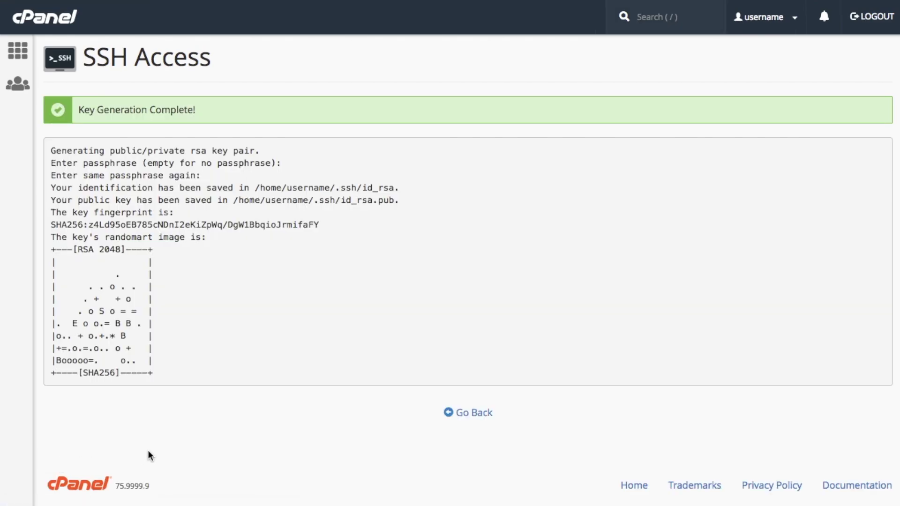
Go back to the key list, where id_rsa appears as not authorized.
click(459, 412)
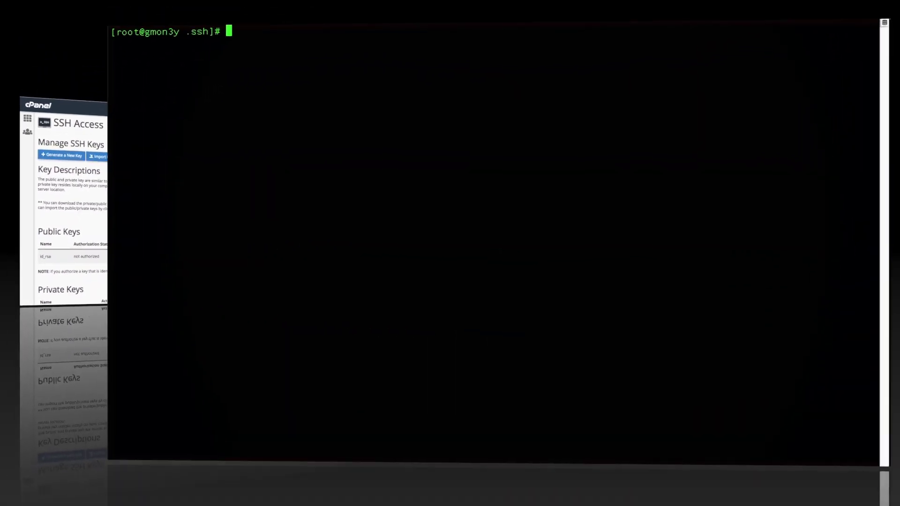
text(ssh root@10.18.17.240)
key(Return)
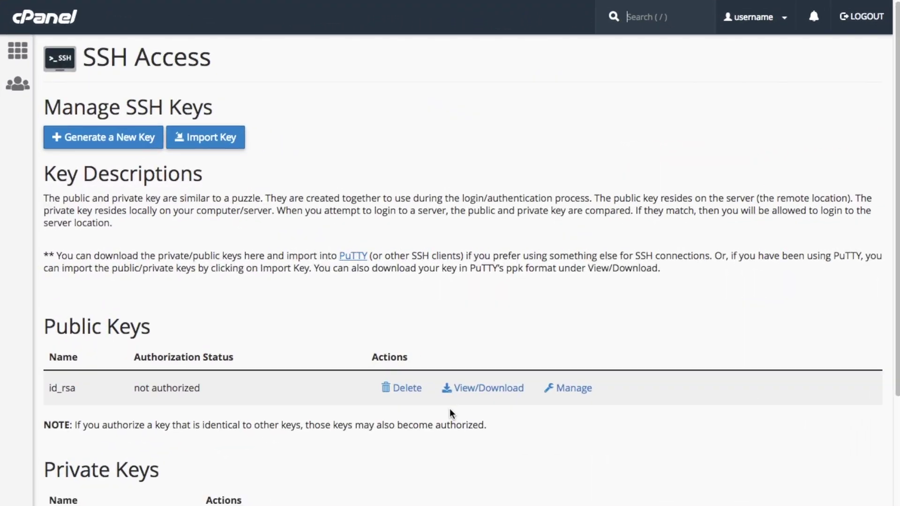
click(550, 389)
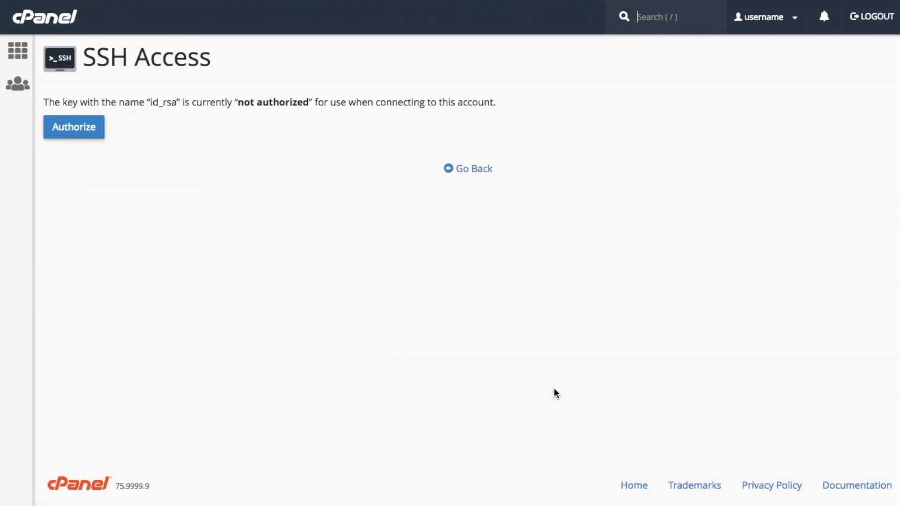
click(76, 133)
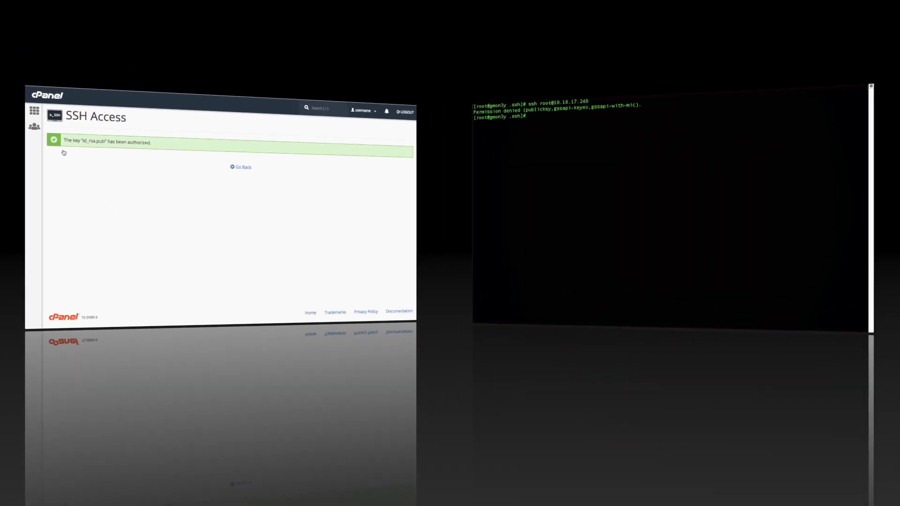
key(Up)
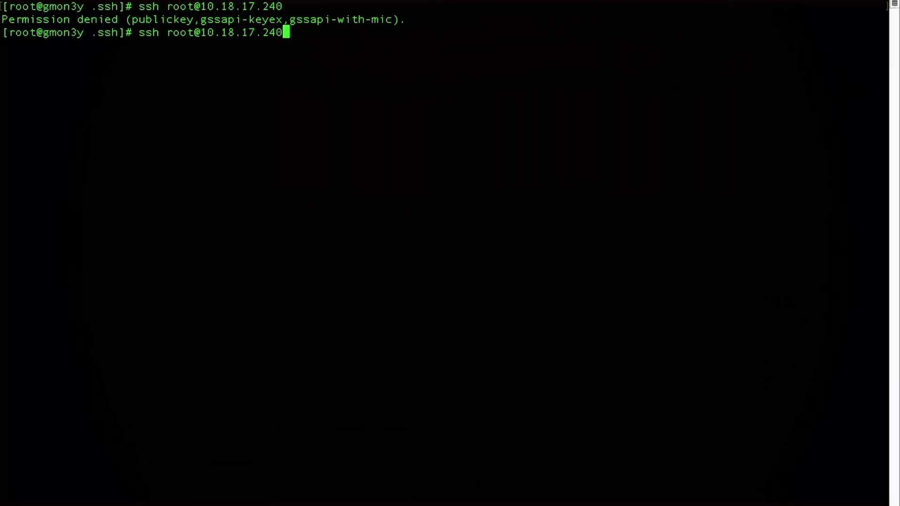
key(Return)
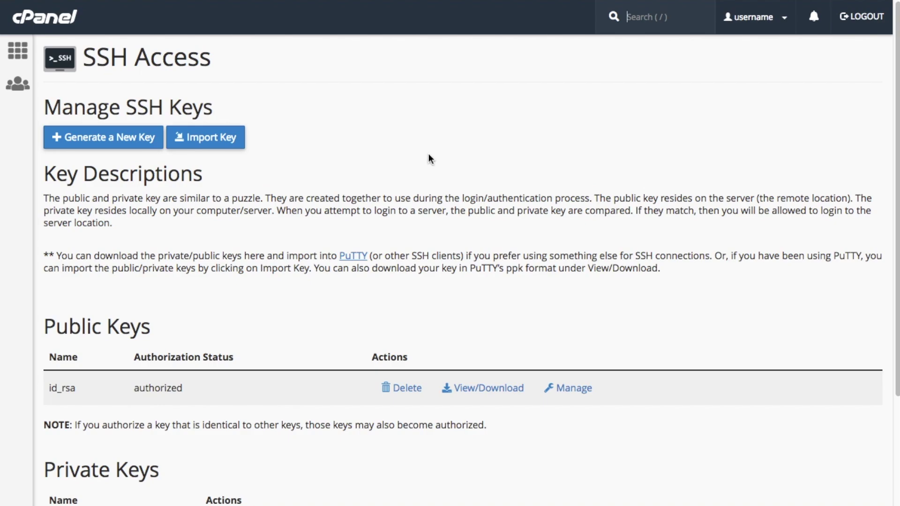
Start a key import, pasting the RSA private key and entering its passphrase.
click(181, 147)
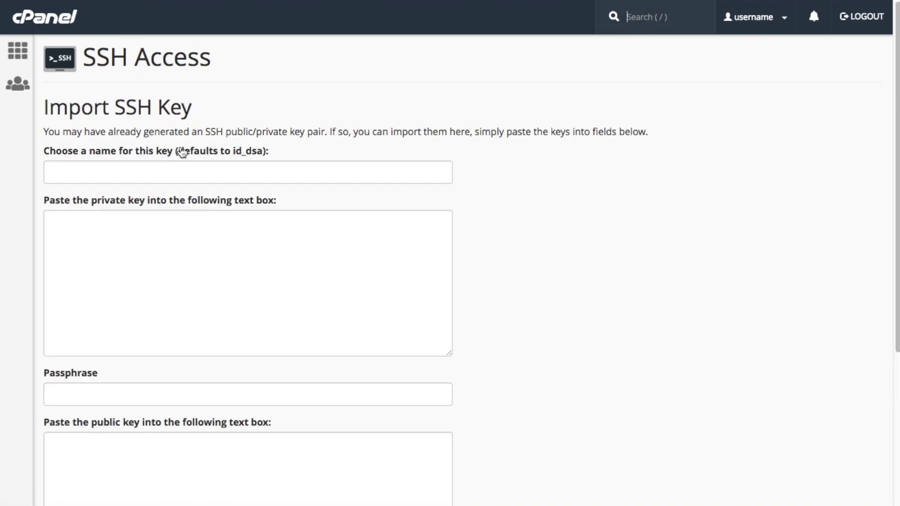
click(52, 172)
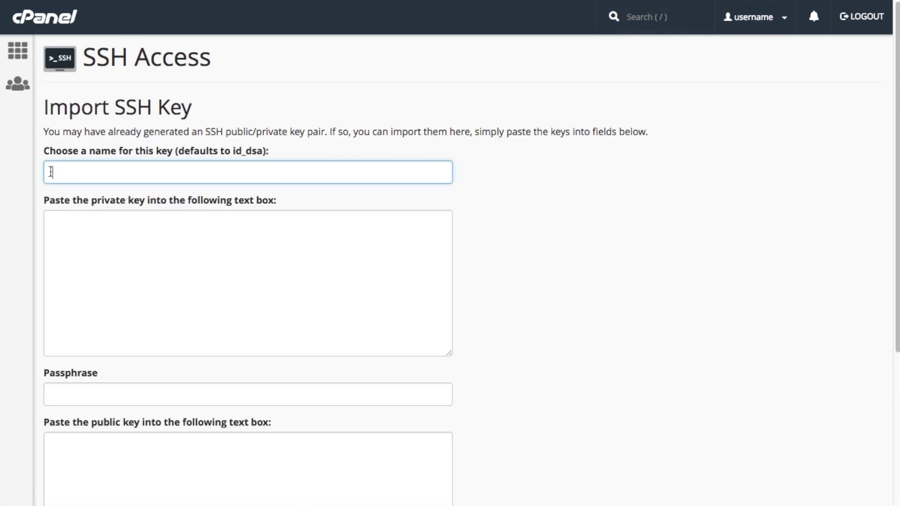
click(55, 225)
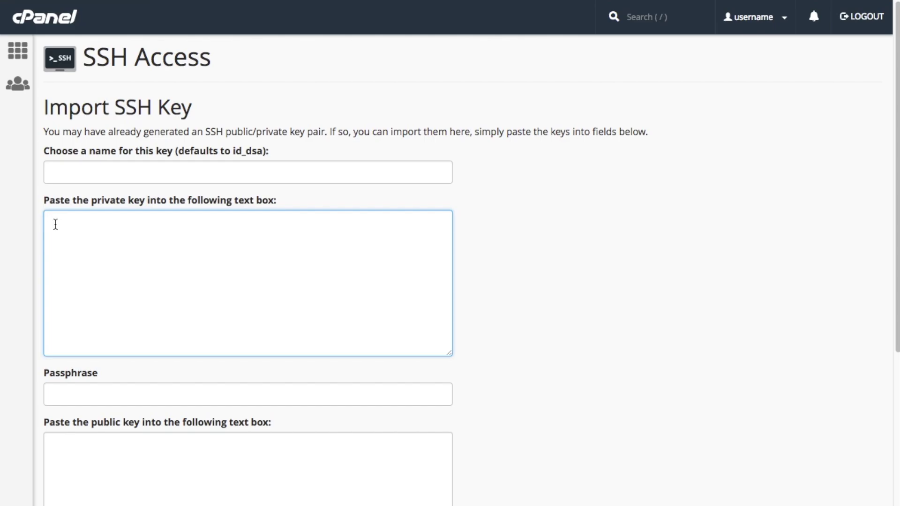
key(ctrl+v)
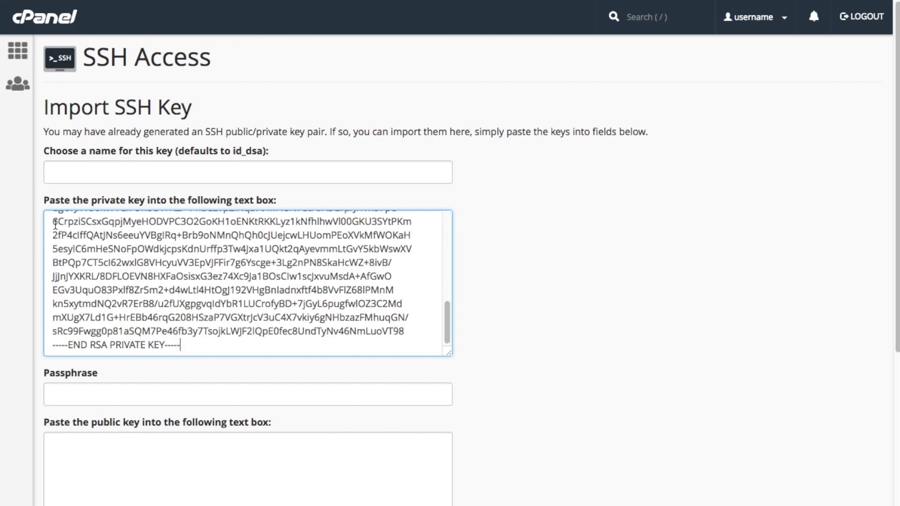
click(51, 397)
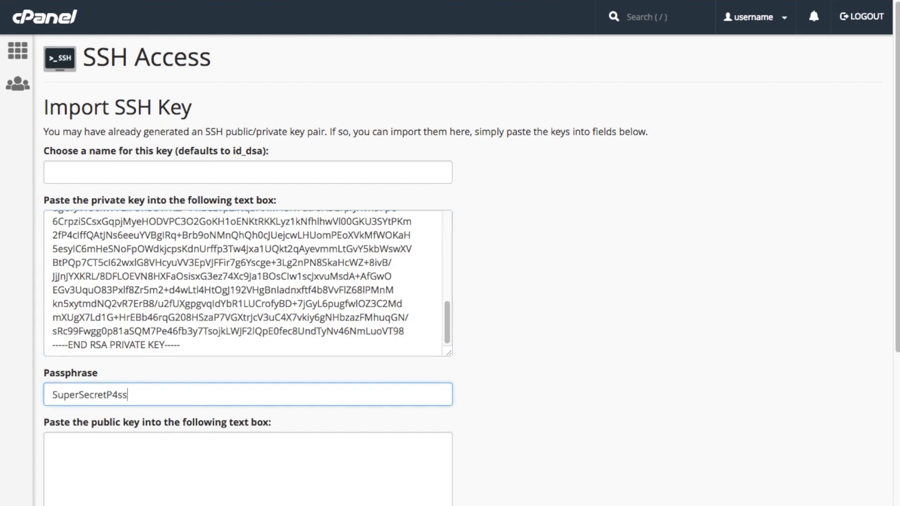
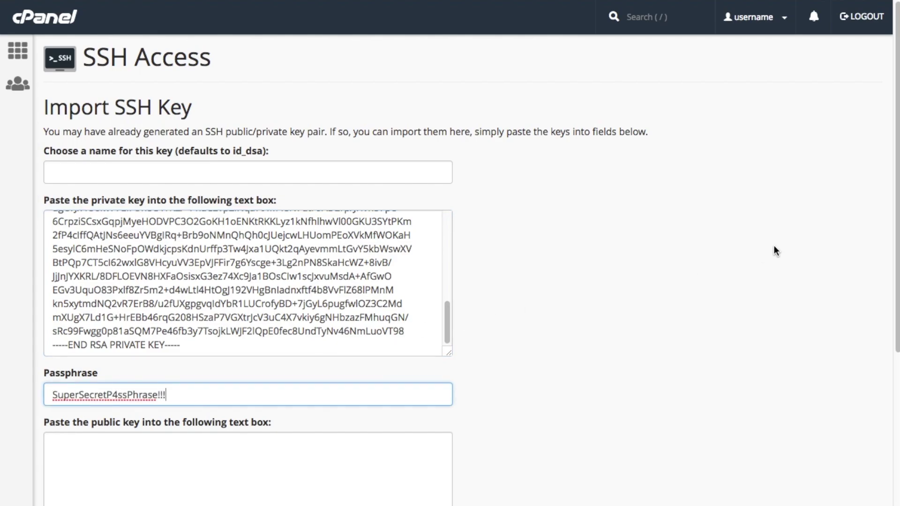
Paste the matching public key and import both keys.
scroll(898, 210, down, 5)
click(50, 221)
key(ctrl+v)
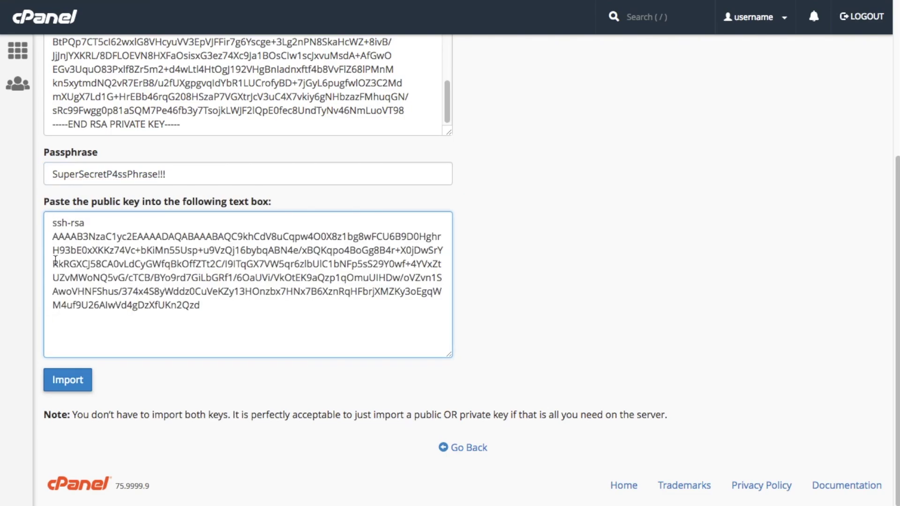
click(63, 380)
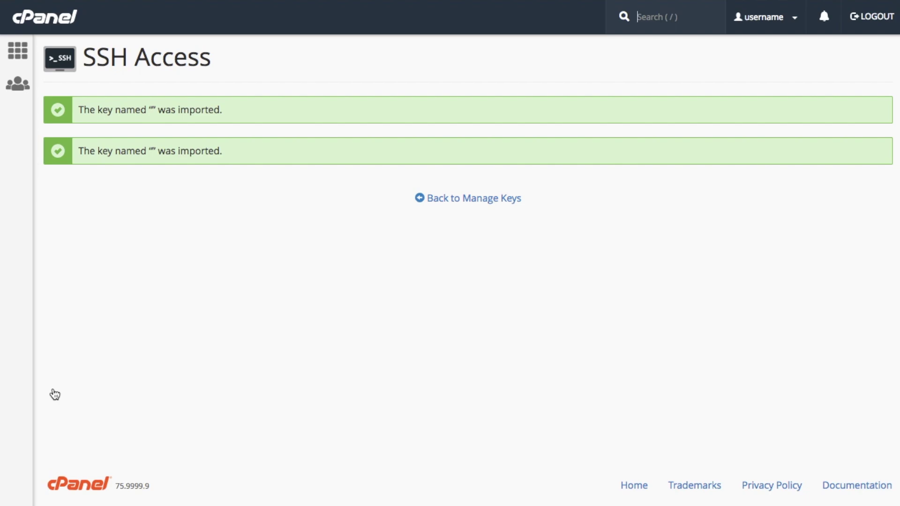
Return to Manage SSH Keys, listing id_dsa not authorized and id_rsa authorized.
click(431, 201)
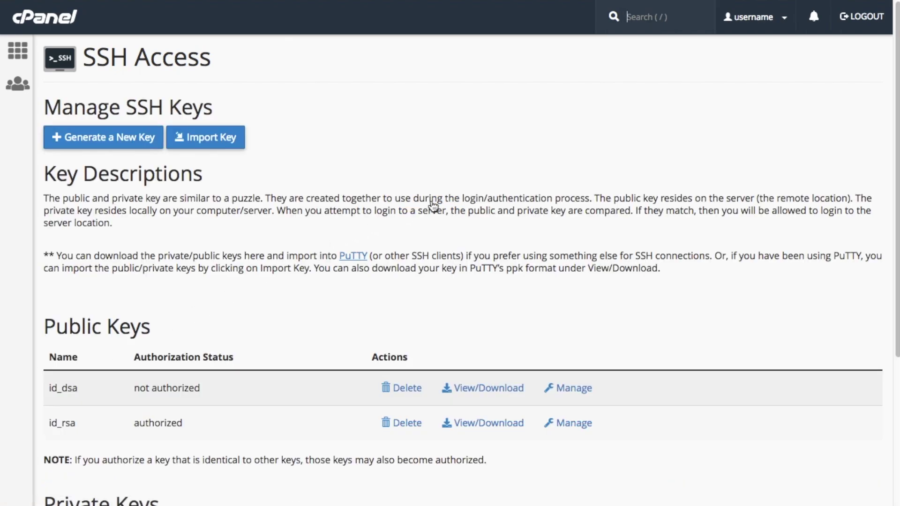